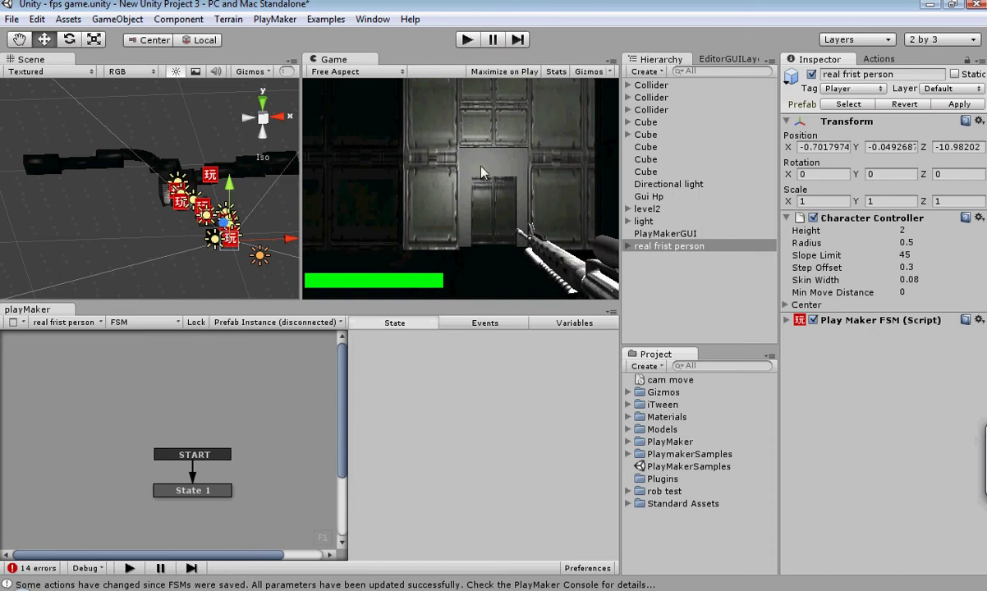
# Select the real frist person object in the scene hierarchy
pyautogui.click(669, 248)
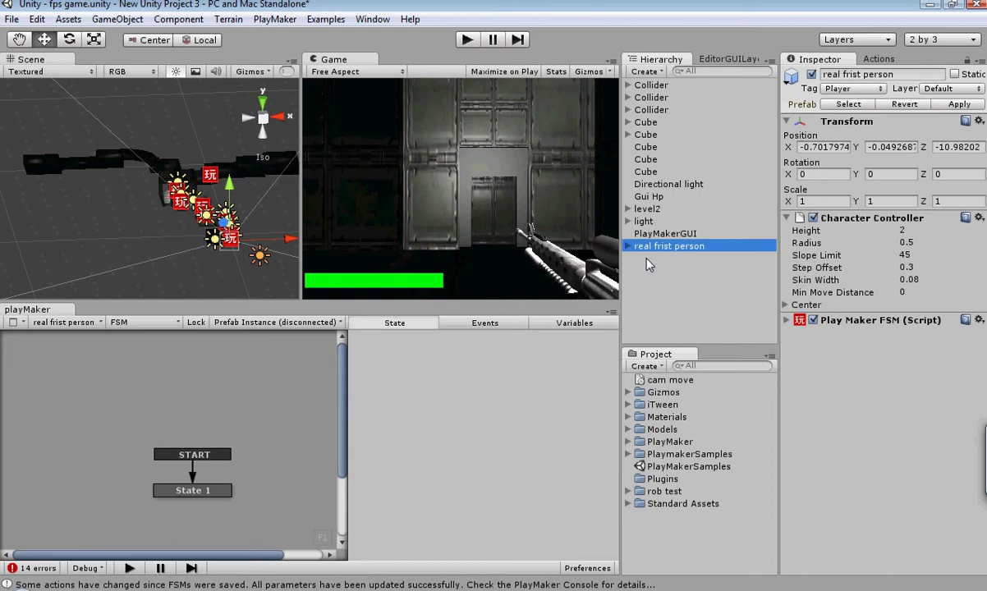
pyautogui.click(628, 246)
pyautogui.click(628, 246)
# Switch the scene to the Top view and examine the layout of the level's rooms, corridors and lights
pyautogui.scroll(4, 133, 185)
pyautogui.scroll(3, 135, 225)
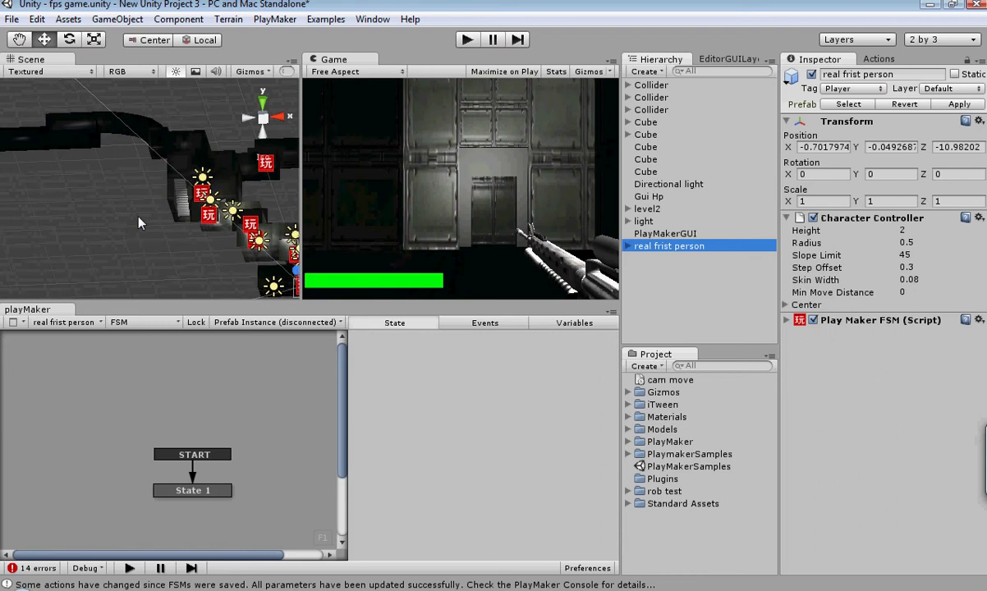
pyautogui.scroll(1, 139, 218)
pyautogui.click(262, 102)
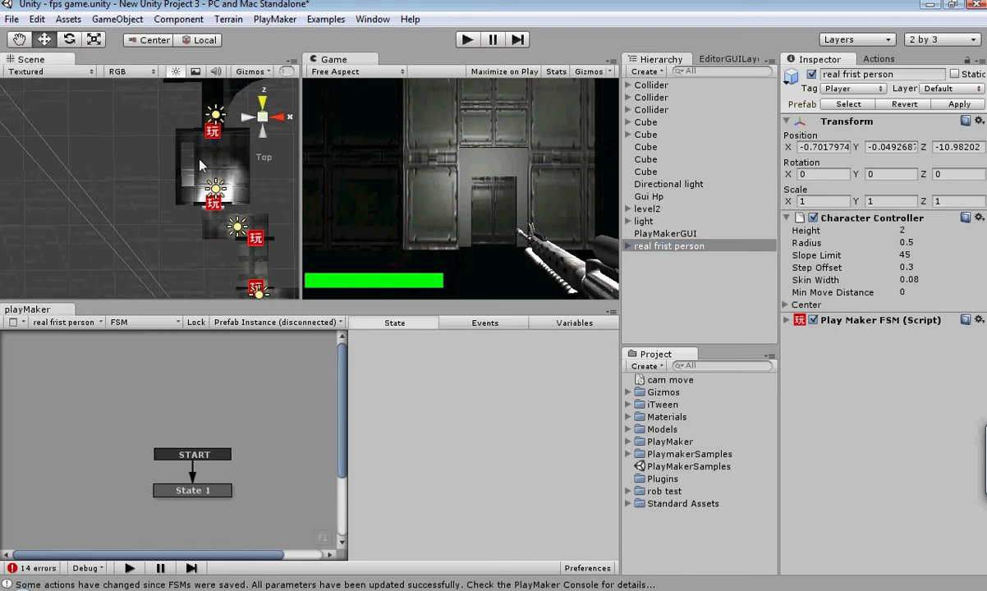
pyautogui.scroll(-4, 183, 170)
pyautogui.scroll(-2, 183, 170)
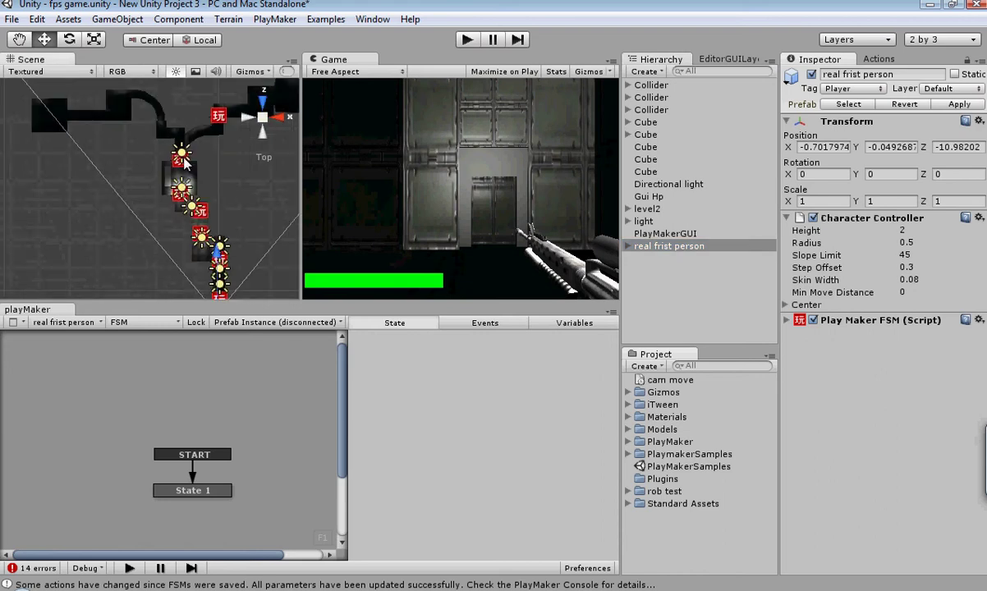
pyautogui.scroll(-2, 183, 162)
pyautogui.scroll(-2, 167, 260)
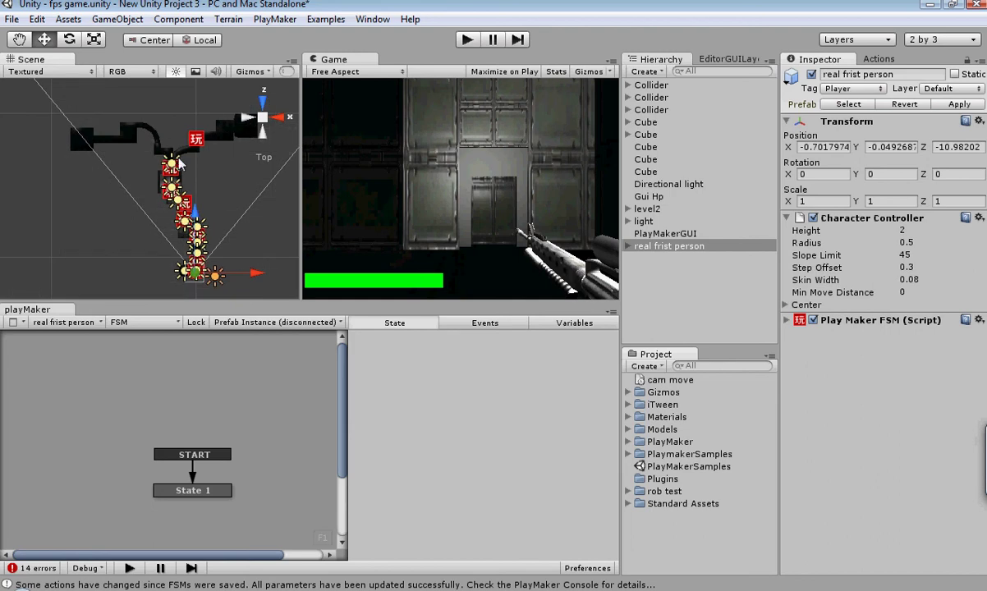
pyautogui.scroll(2, 152, 199)
pyautogui.scroll(2, 209, 121)
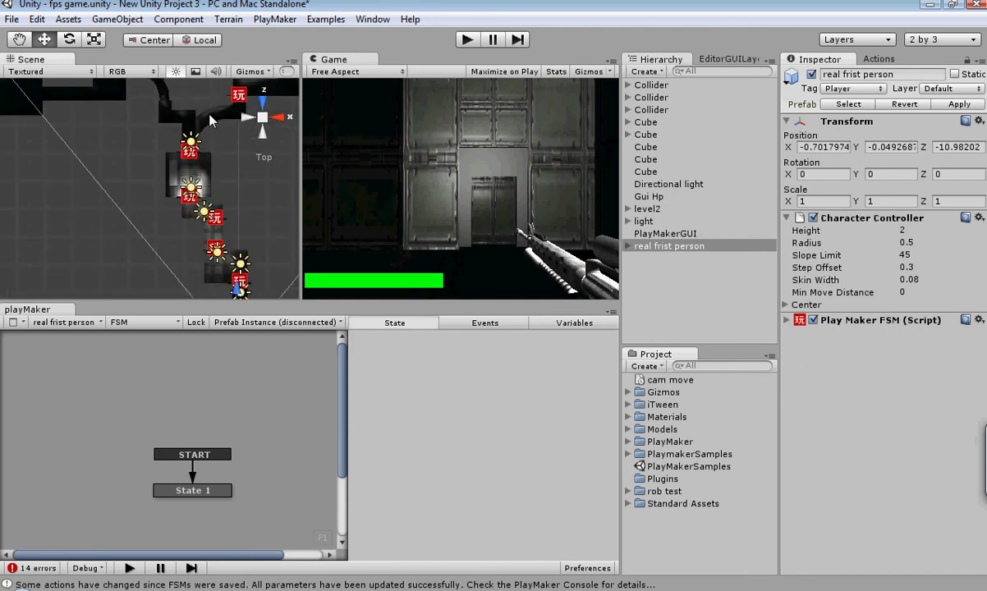
pyautogui.scroll(-1, 204, 163)
pyautogui.scroll(-1, 203, 160)
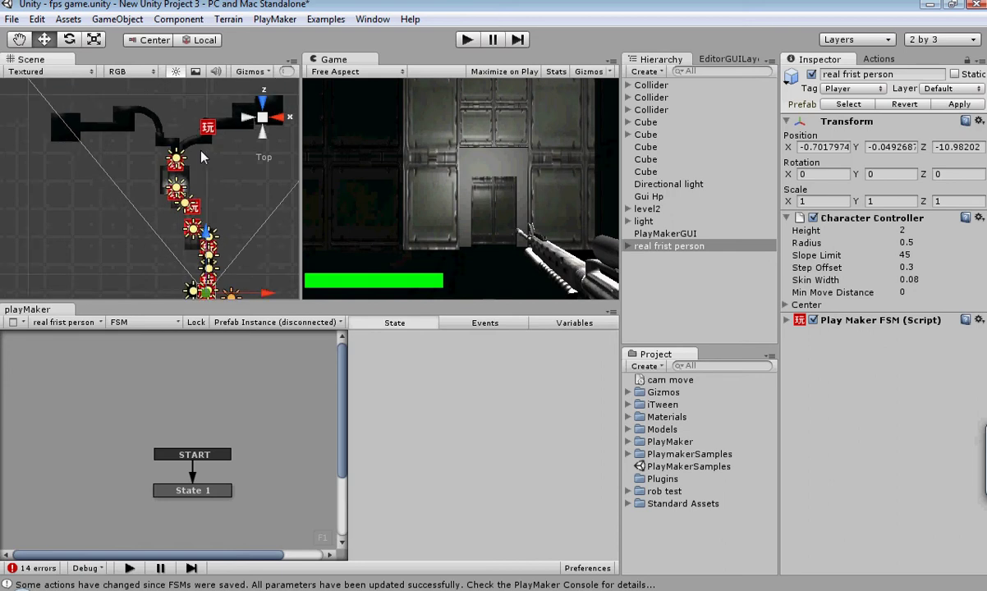
pyautogui.scroll(1, 203, 156)
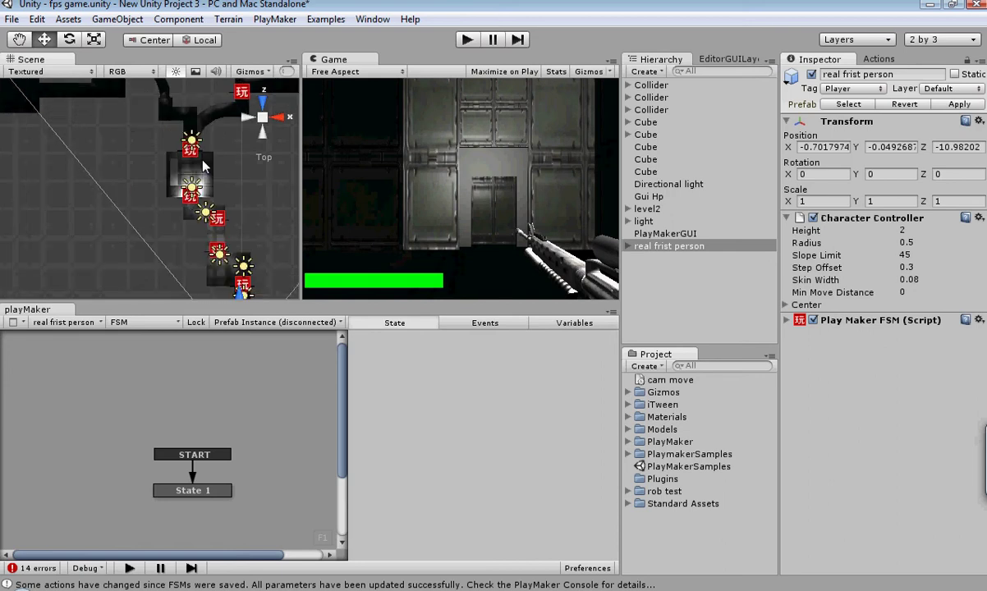
pyautogui.scroll(-1, 204, 166)
pyautogui.scroll(-1, 199, 166)
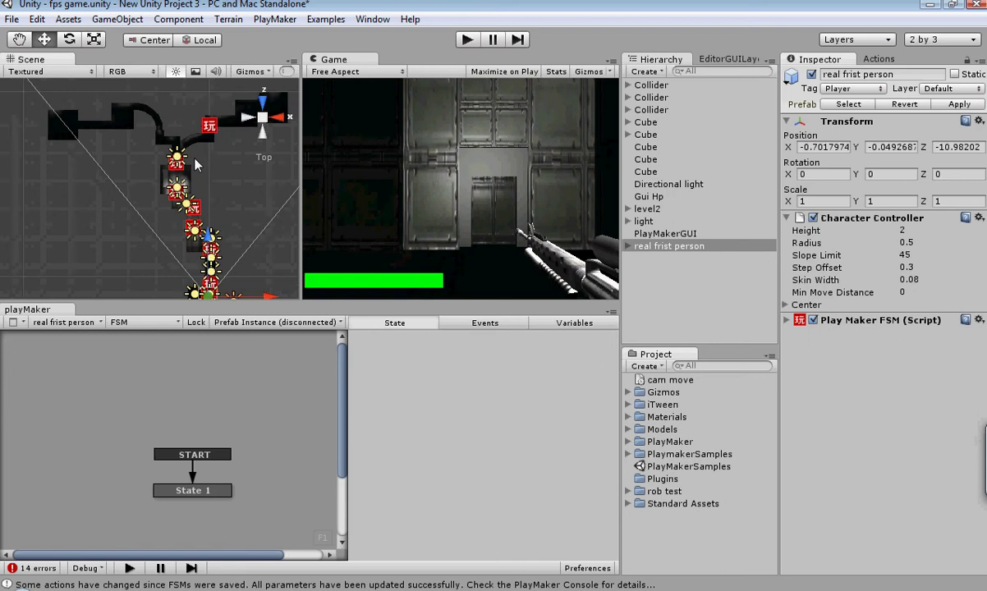
pyautogui.scroll(1, 195, 165)
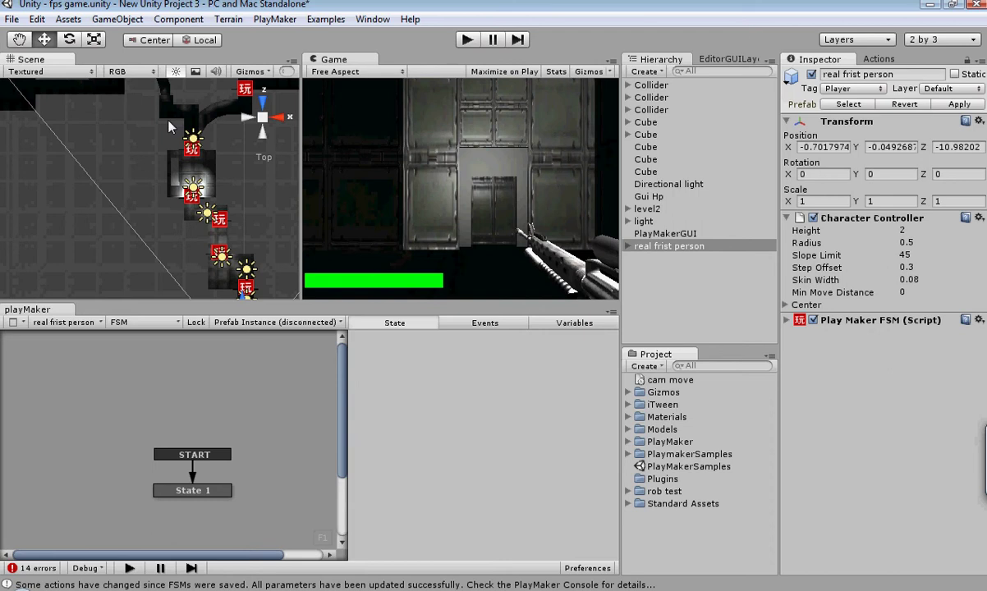
pyautogui.scroll(-3, 135, 147)
pyautogui.scroll(-2, 135, 154)
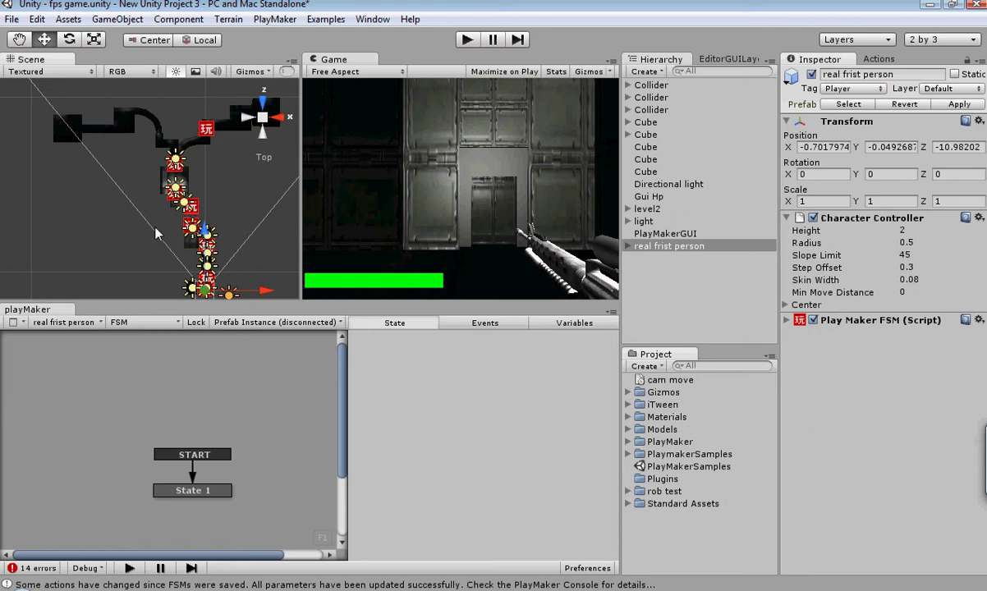
pyautogui.scroll(-1, 149, 228)
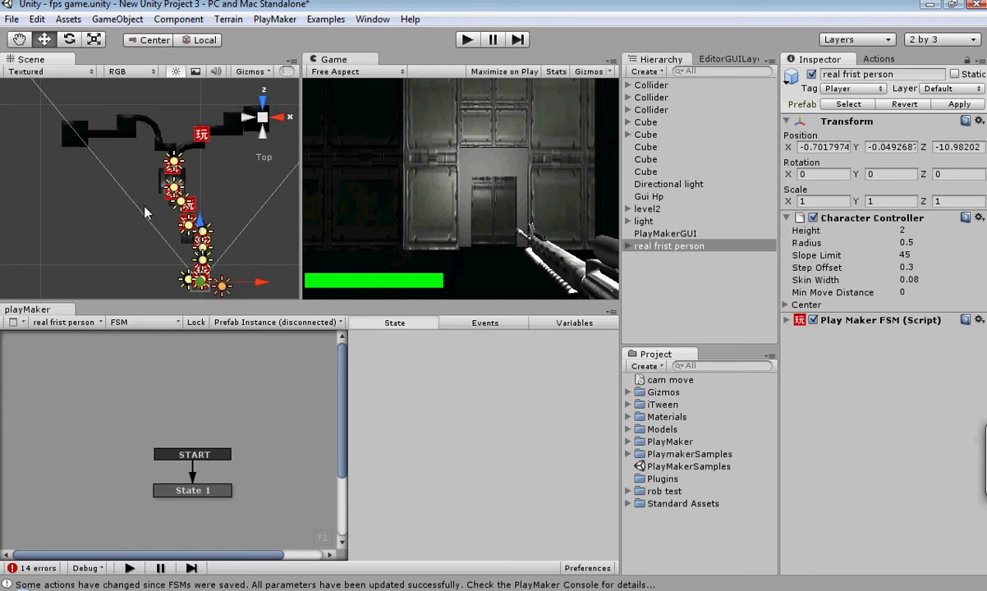
pyautogui.scroll(1, 145, 212)
pyautogui.scroll(1, 145, 212)
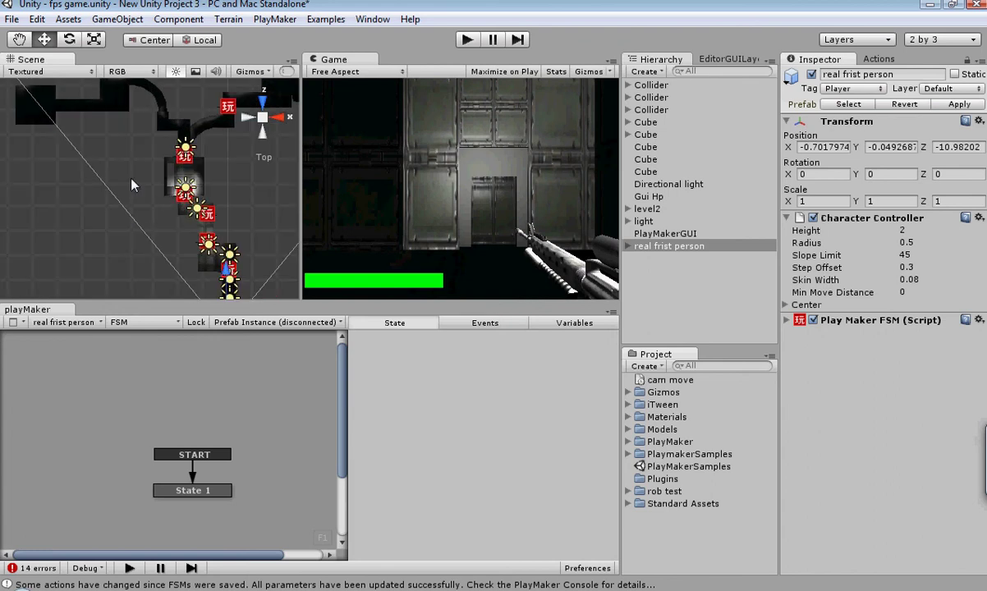
pyautogui.scroll(-1, 131, 181)
pyautogui.scroll(-1, 130, 173)
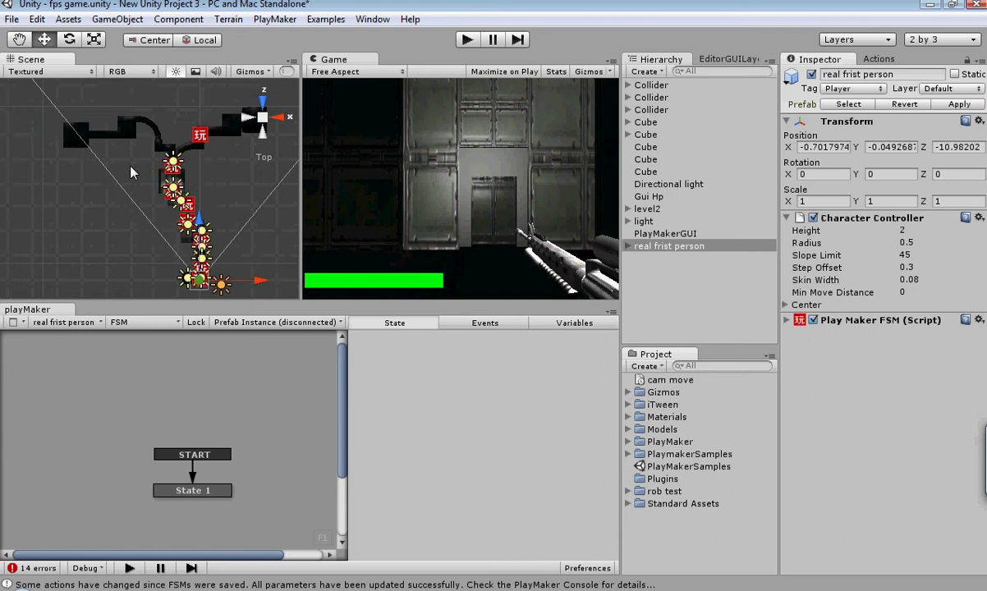
pyautogui.scroll(1, 132, 172)
pyautogui.scroll(1, 131, 171)
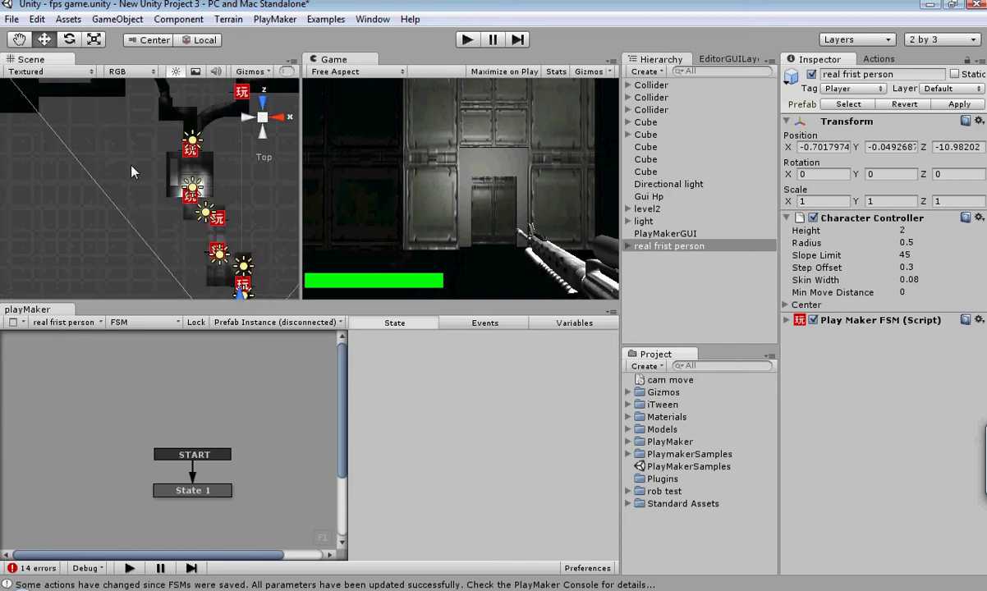
pyautogui.scroll(1, 132, 172)
pyautogui.scroll(-1, 131, 172)
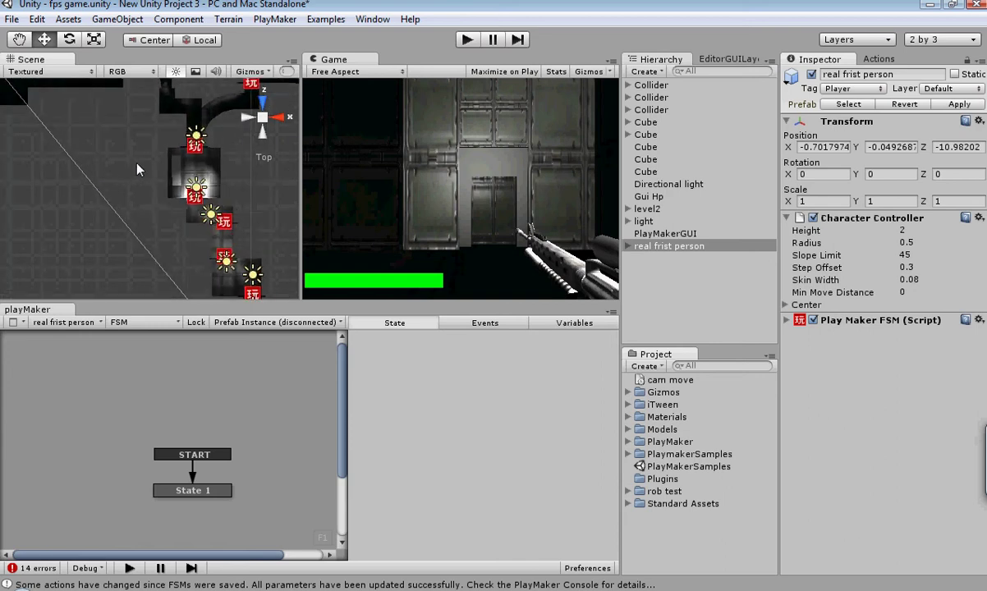
pyautogui.scroll(-2, 137, 169)
pyautogui.scroll(-2, 138, 162)
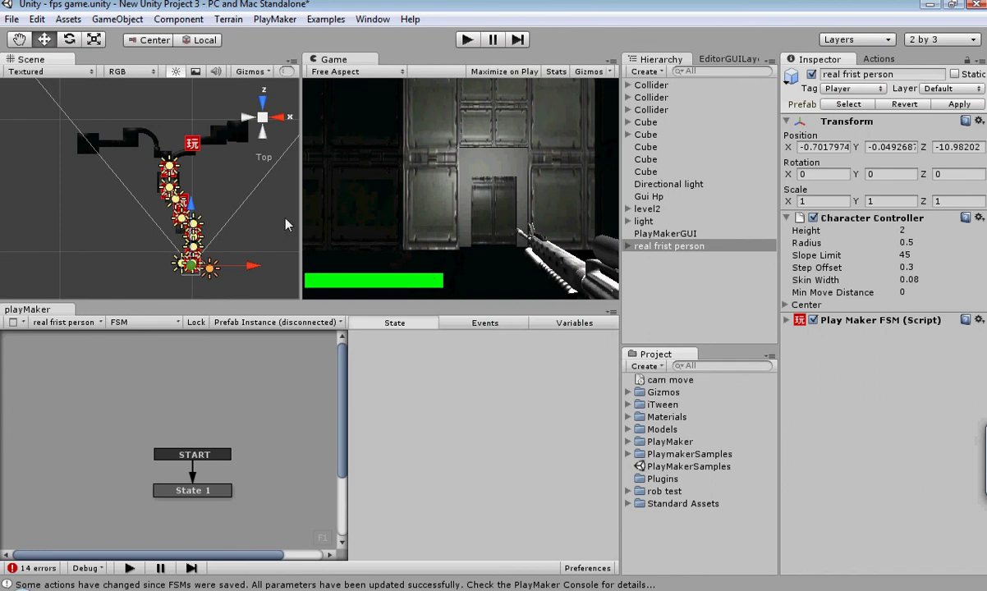
# Run the game and test-fire the gun several times while aiming around the starting area
pyautogui.click(466, 41)
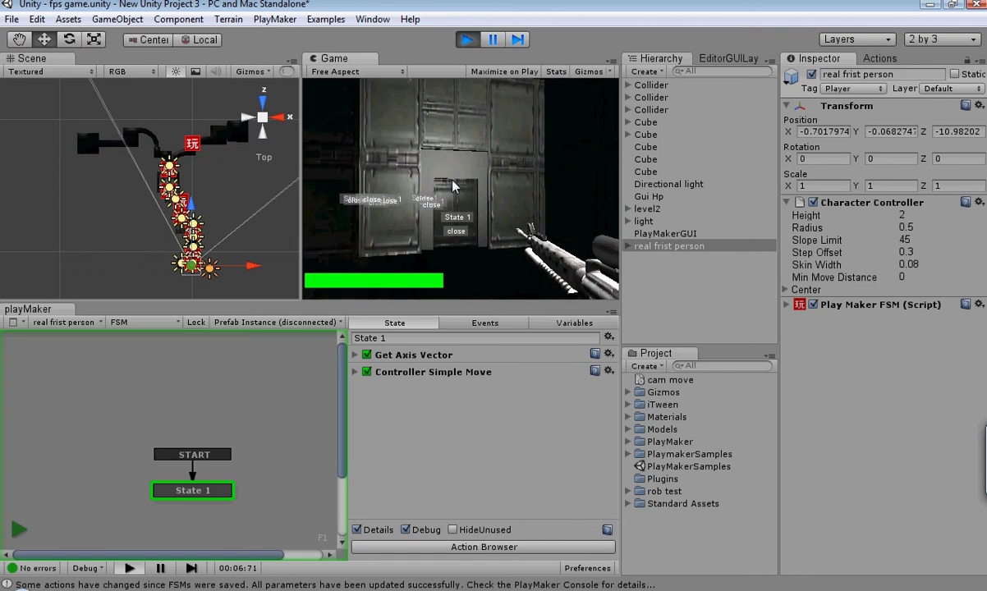
pyautogui.click(457, 174)
pyautogui.click(459, 173)
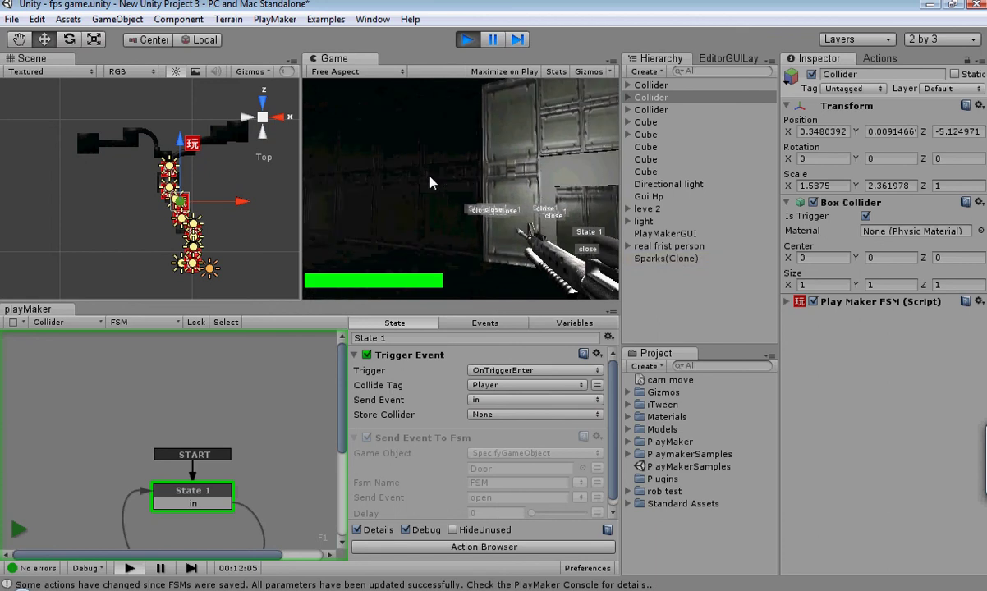
pyautogui.click(426, 184)
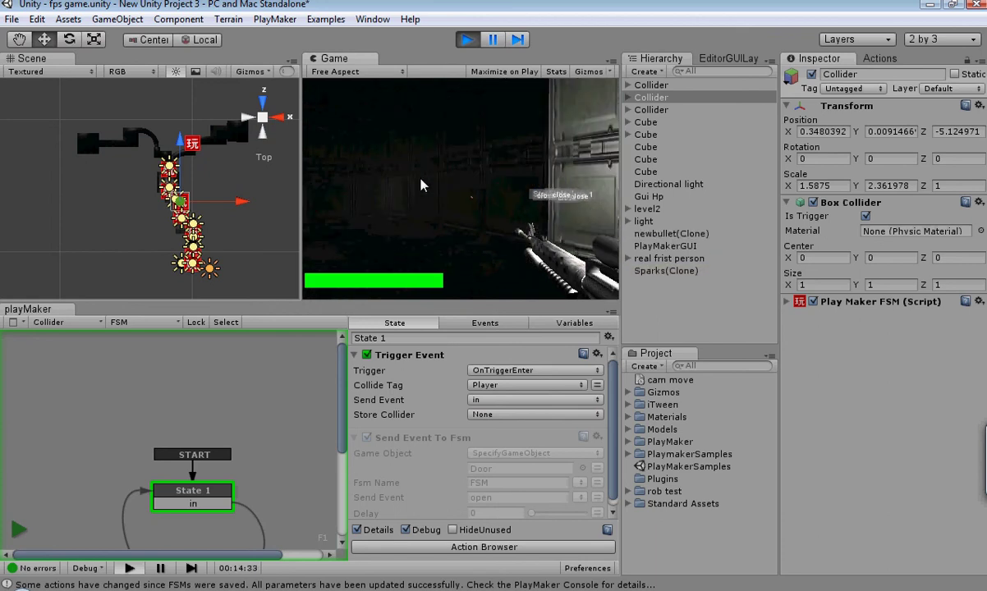
pyautogui.click(430, 181)
pyautogui.click(442, 175)
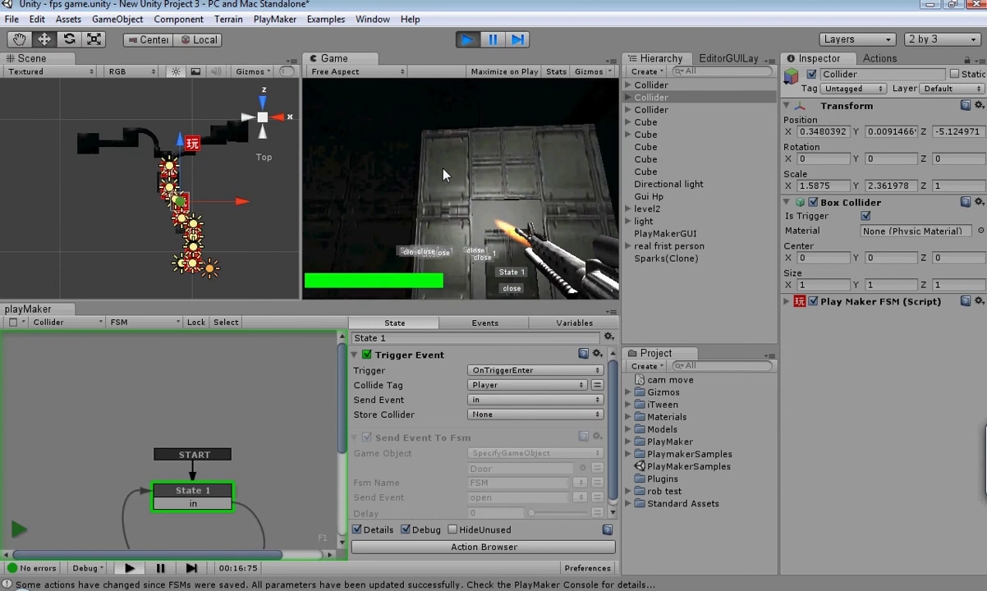
pyautogui.click(511, 175)
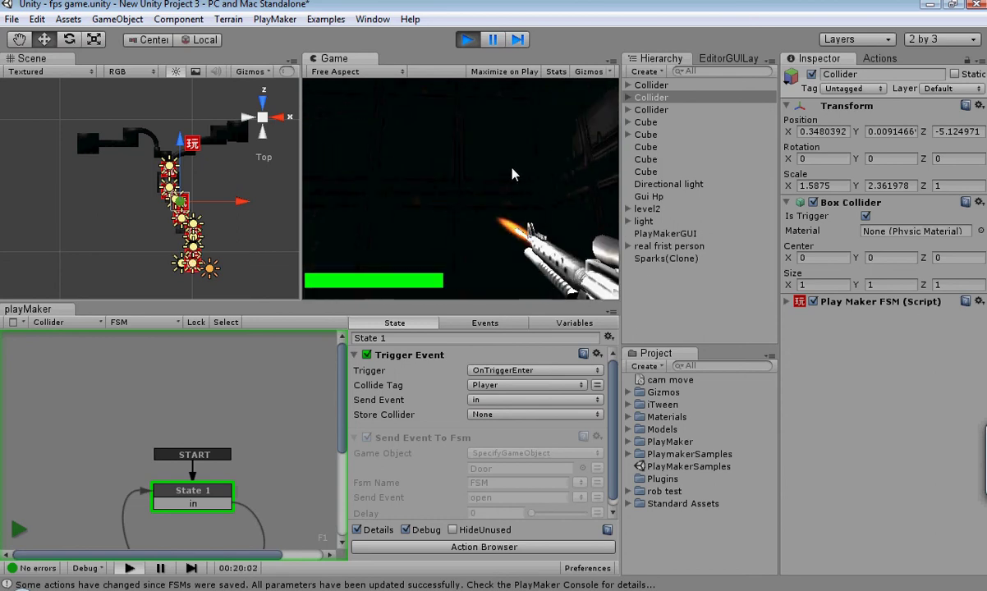
pyautogui.click(522, 172)
pyautogui.click(498, 177)
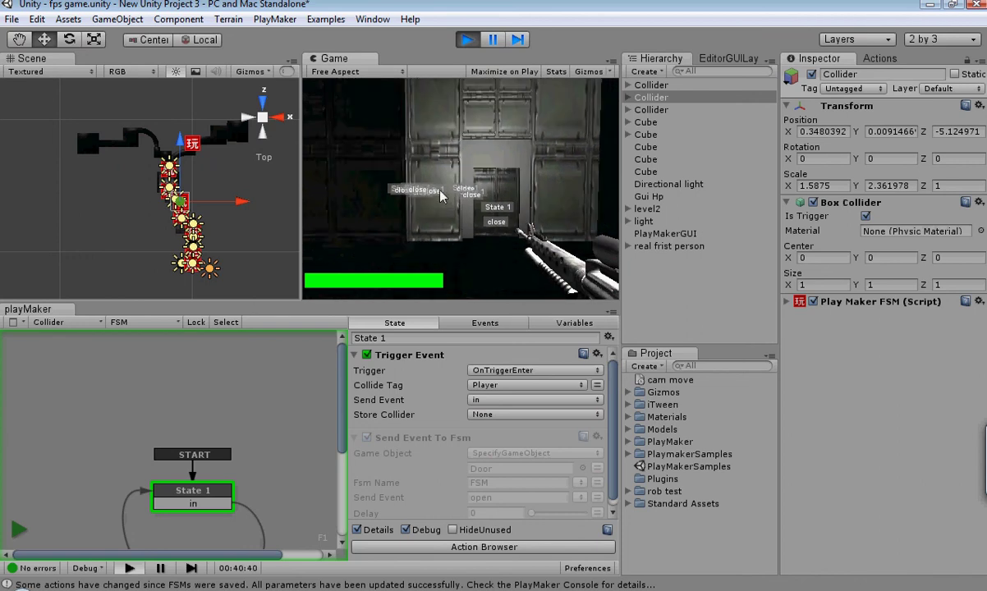
# Walk the player from the starting area through the first trigger-operated doors and dark corridor into the next room
pyautogui.press('w')
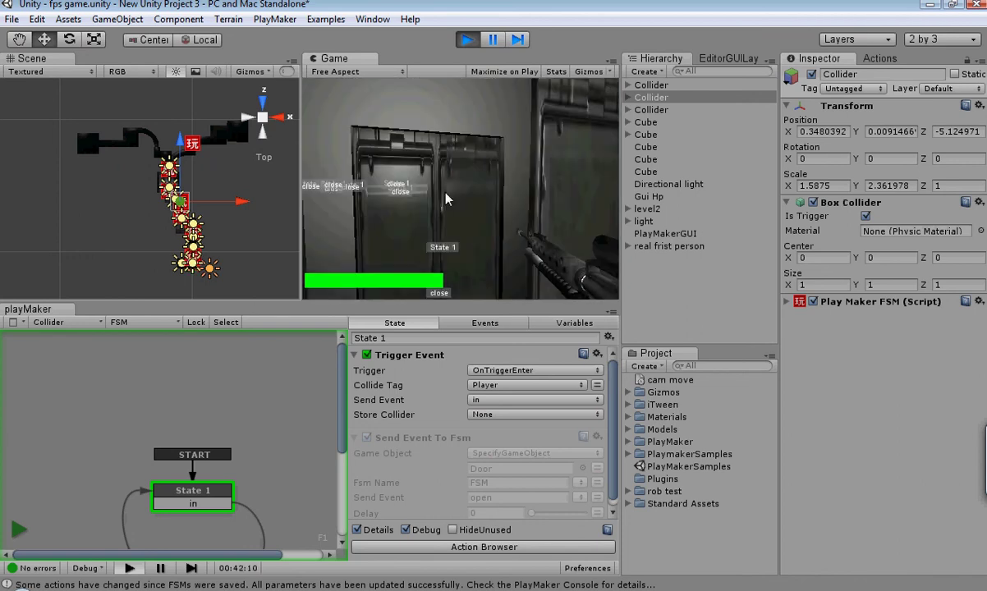
pyautogui.press('w')
pyautogui.press('w')
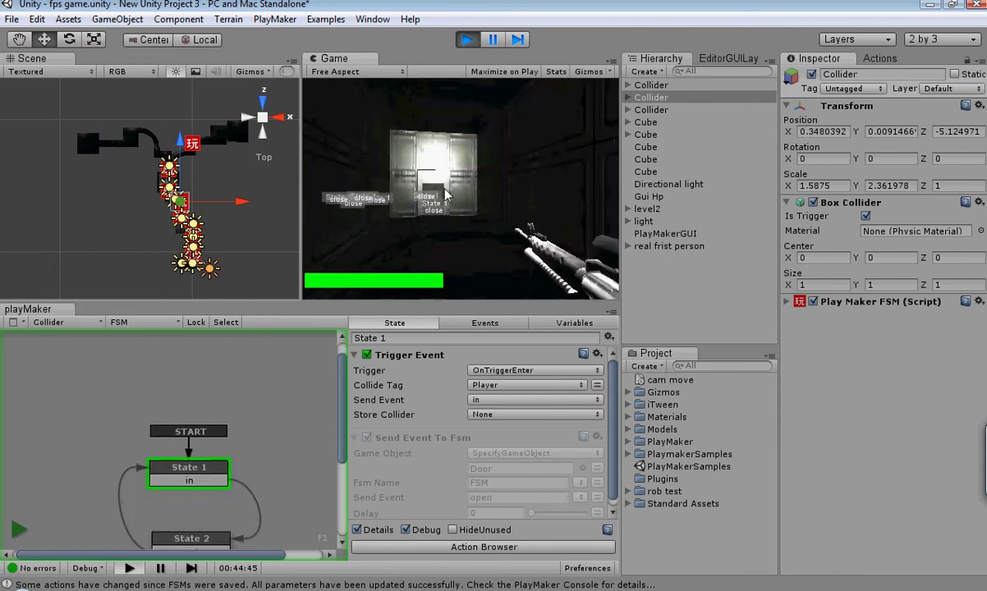
pyautogui.press('w')
pyautogui.press('w')
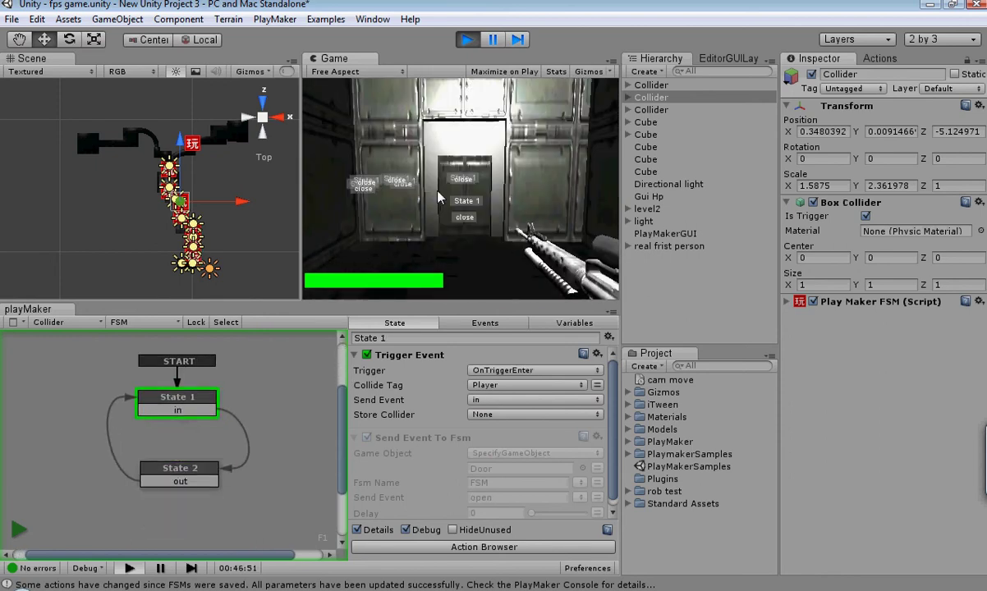
pyautogui.press('w')
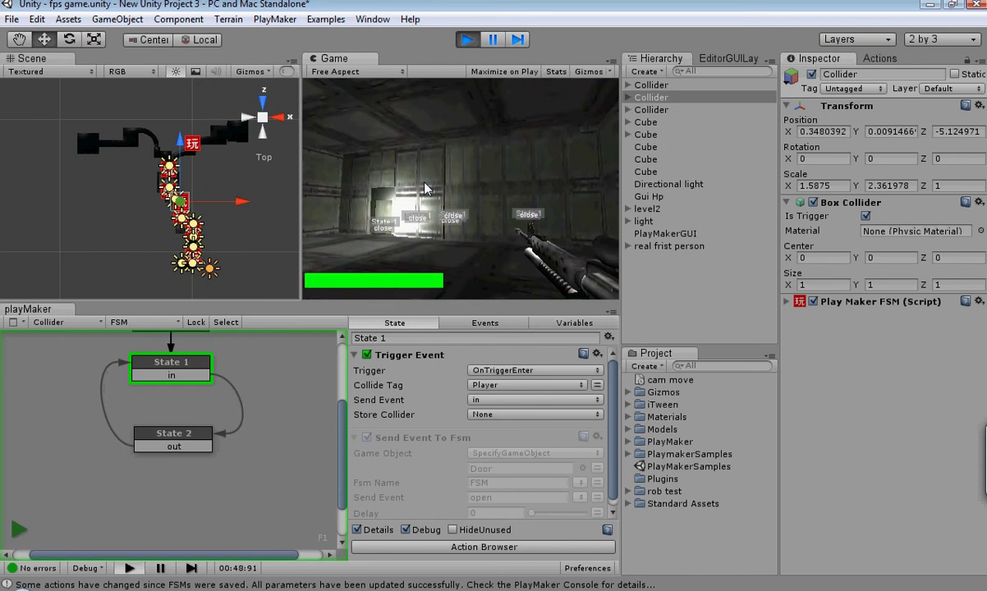
pyautogui.press('w')
pyautogui.press('w')
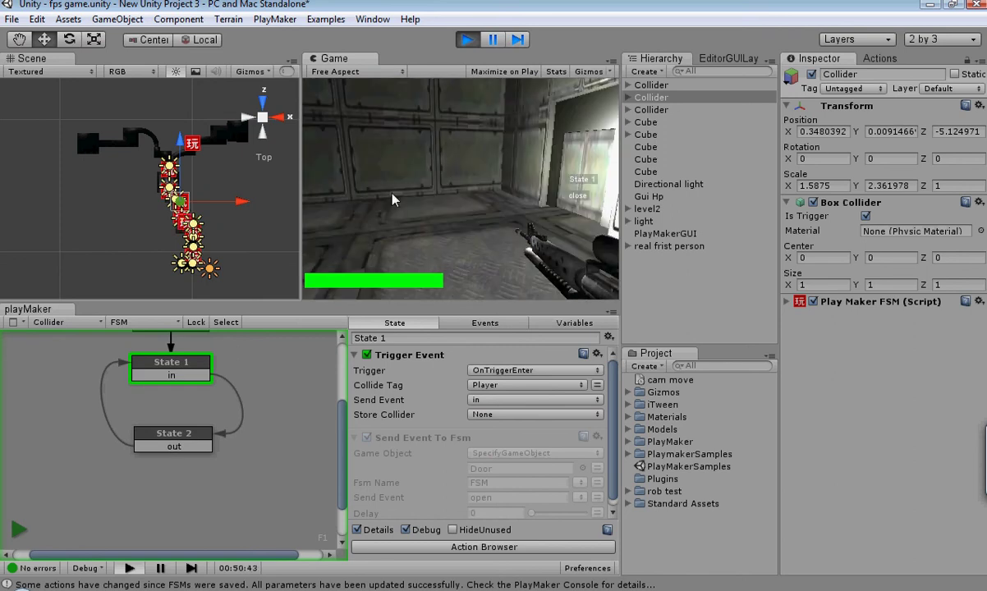
# Playtest the brightly lit double door and the metal-panelled rooms beyond it, continuing to the room with the white staircase
pyautogui.press('w')
pyautogui.press('w')
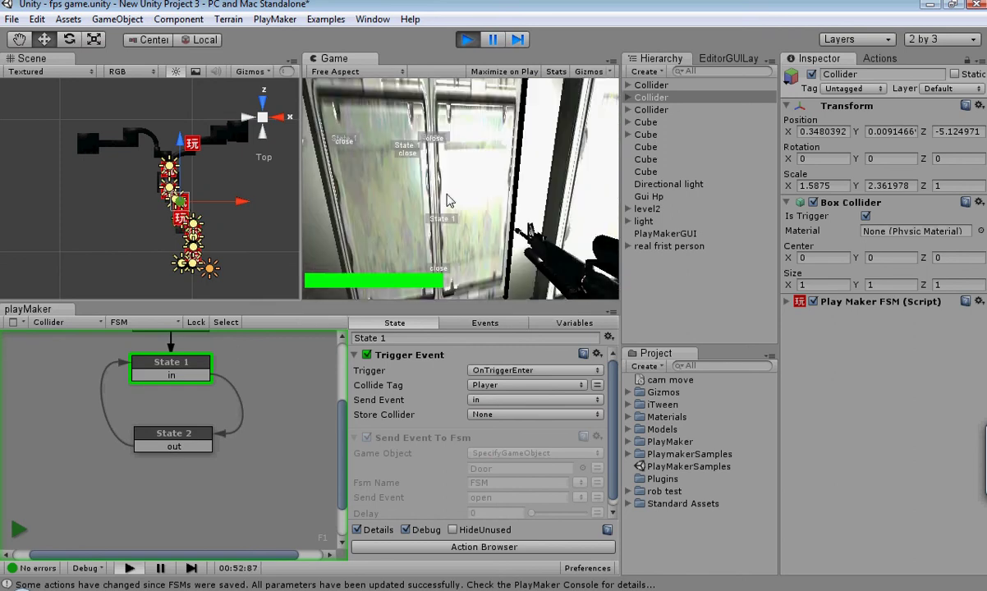
pyautogui.press('w')
pyautogui.press('w')
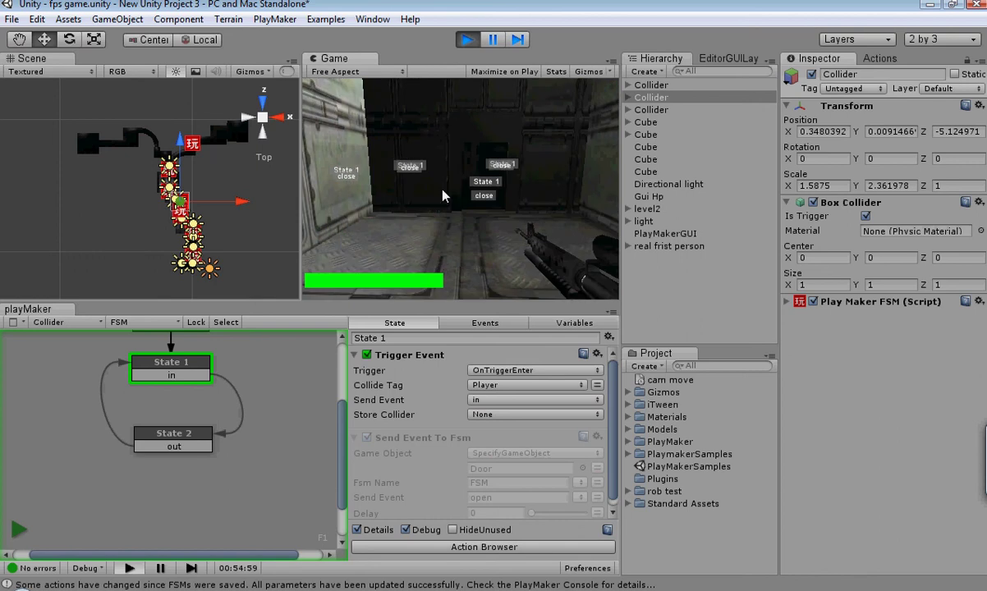
pyautogui.press('w')
pyautogui.press('w')
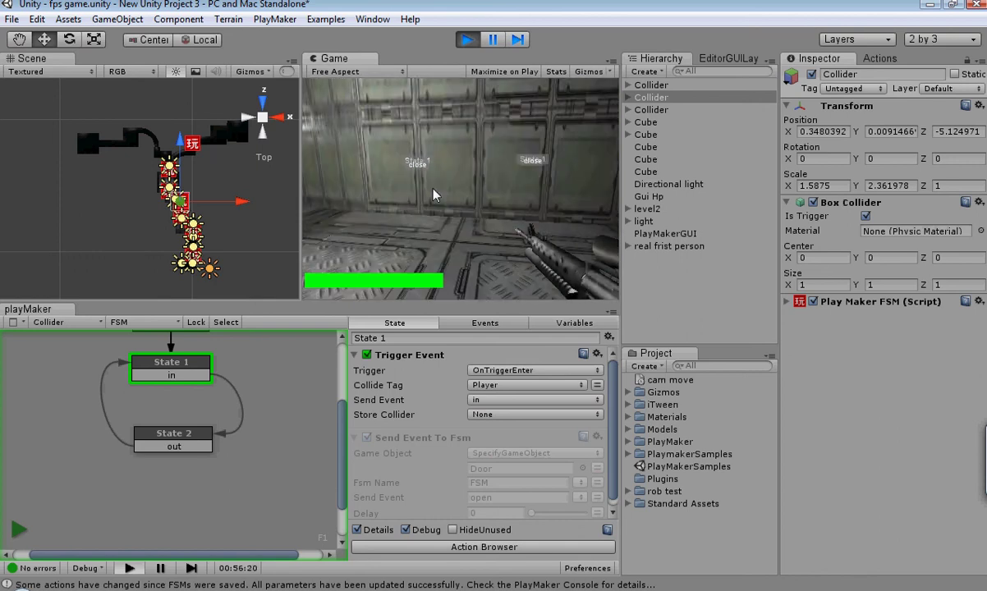
pyautogui.press('w')
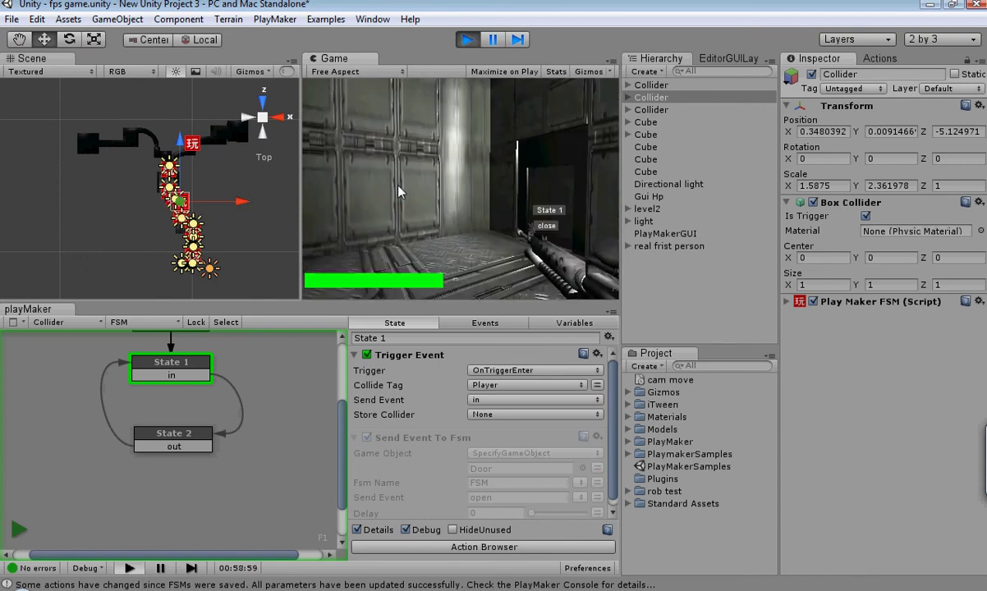
pyautogui.press('w')
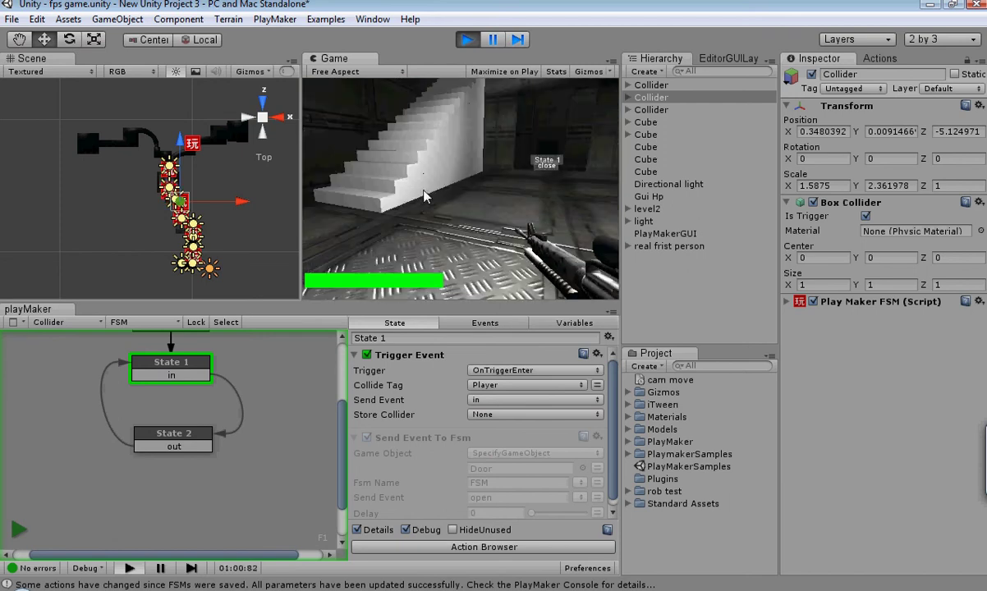
# Walk past the white staircase and through the dark door to explore the unlit section, and stop the game
pyautogui.press('w')
pyautogui.press('w')
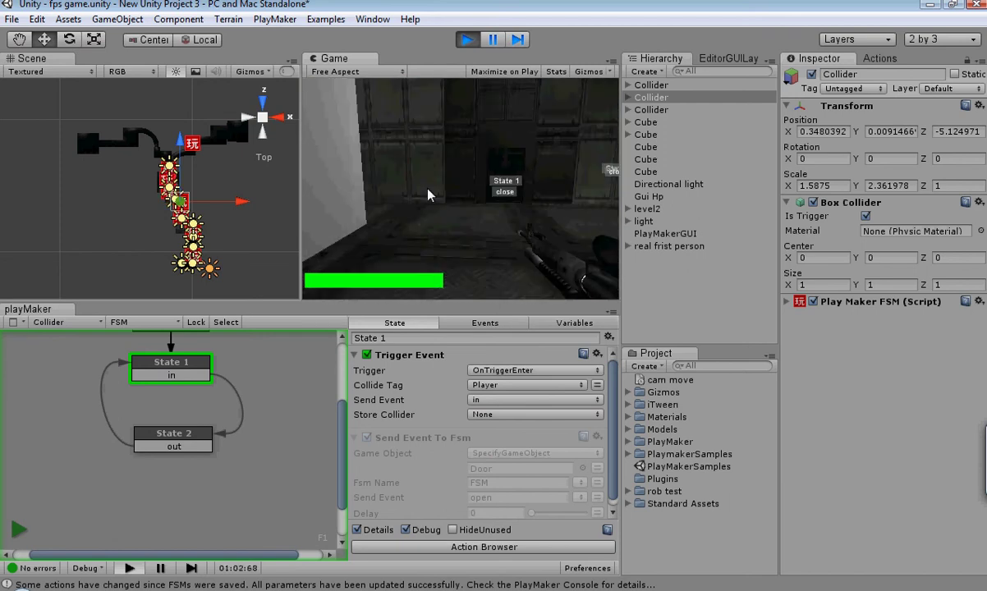
pyautogui.press('w')
pyautogui.press('w')
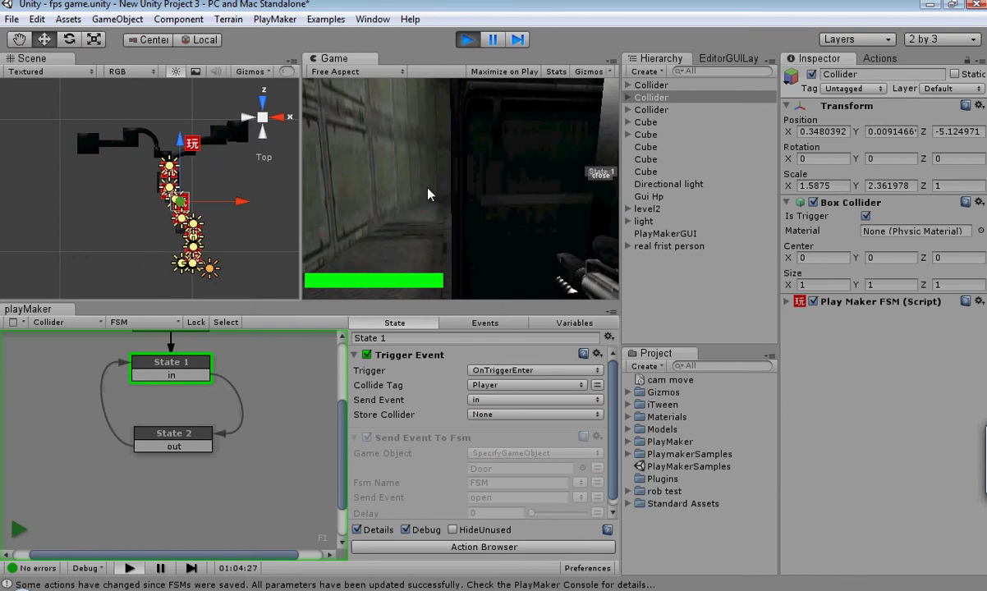
pyautogui.press('w')
pyautogui.press('w')
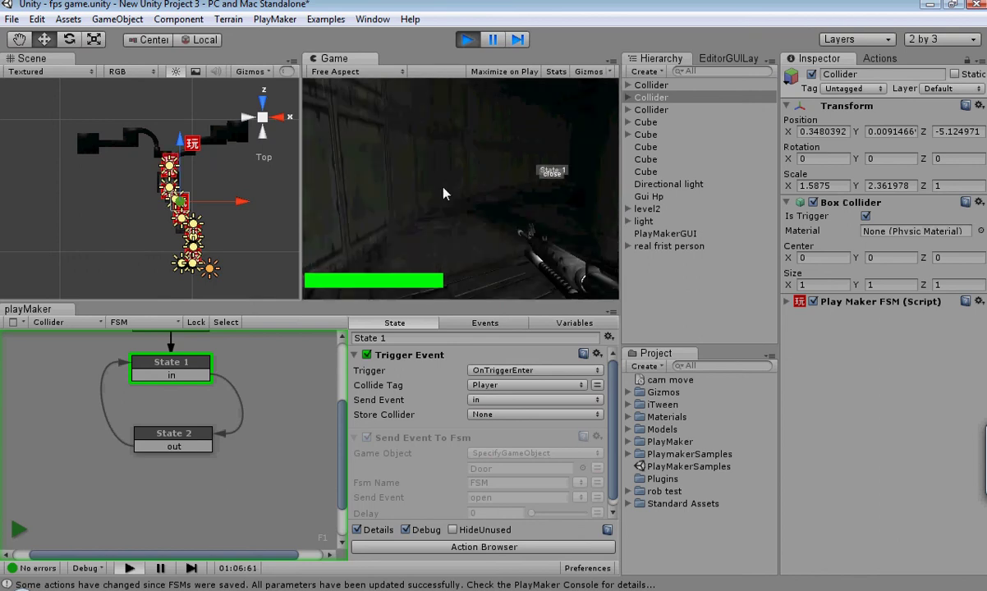
pyautogui.press('w')
pyautogui.press('w')
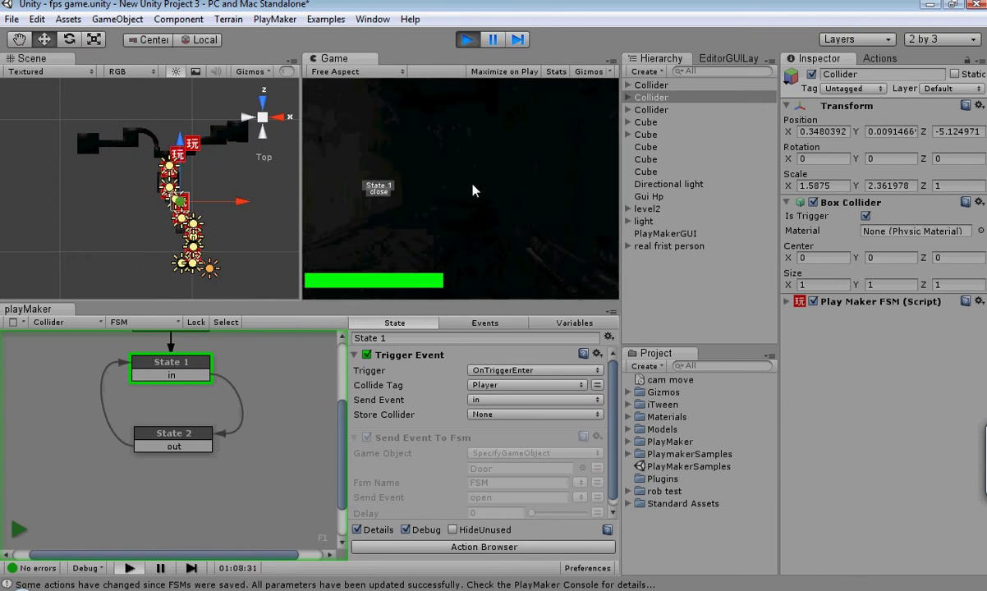
pyautogui.press('w')
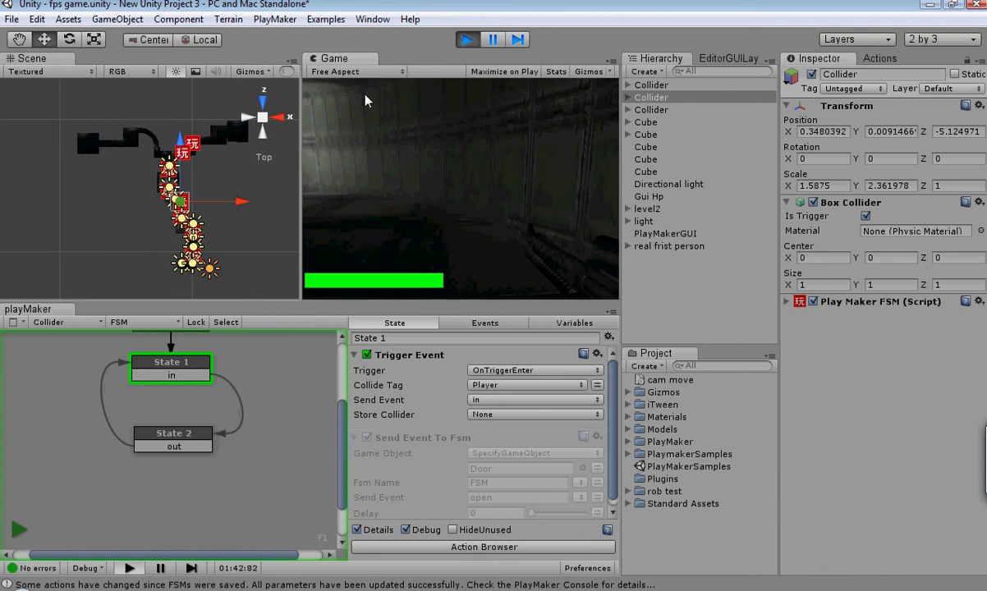
pyautogui.click(466, 41)
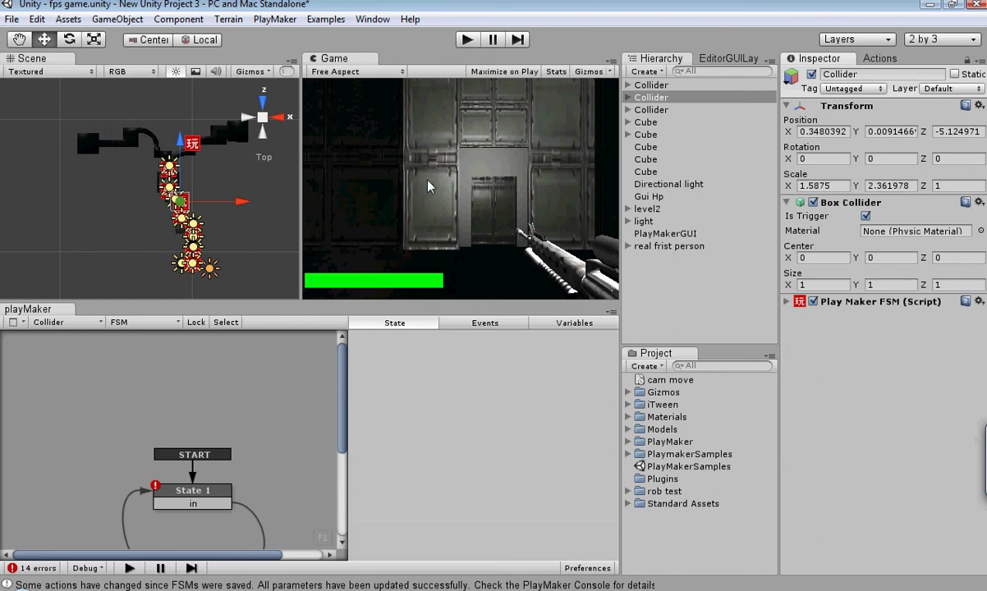
# Examine the level's full room and corridor layout from above in the scene, including from a slightly tilted angle
pyautogui.scroll(2, 76, 244)
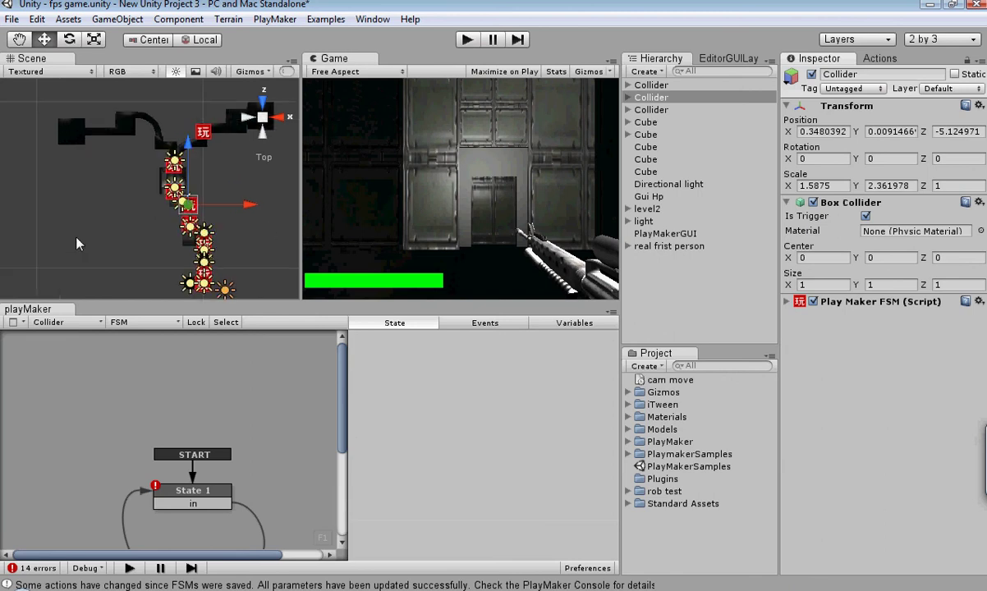
pyautogui.scroll(1, 77, 244)
pyautogui.scroll(-1, 96, 196)
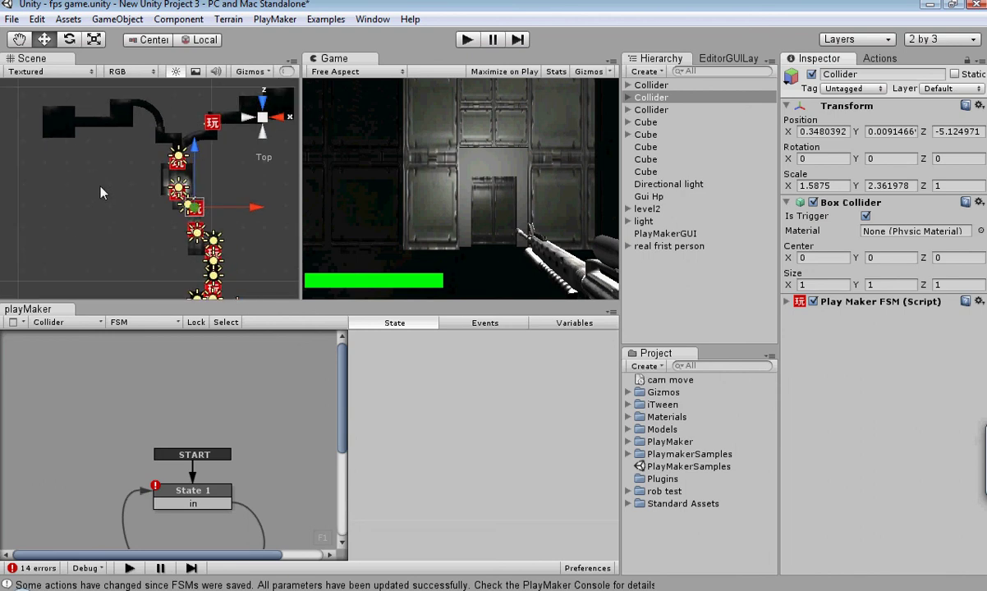
pyautogui.scroll(-2, 141, 164)
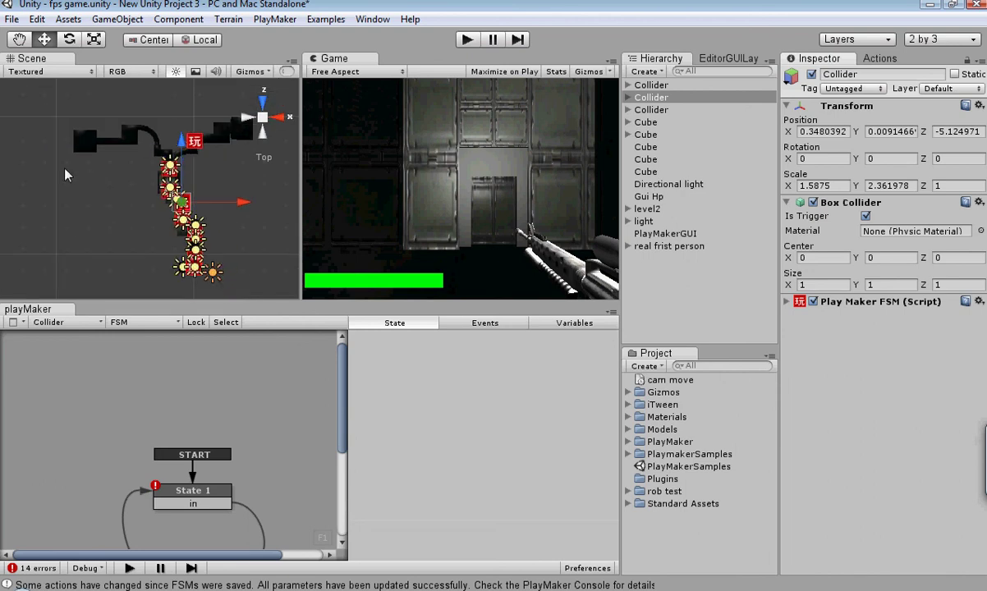
pyautogui.keyDown('alt'); pyautogui.moveTo(68, 175); pyautogui.dragTo(119, 190); pyautogui.keyUp('alt')
pyautogui.scroll(-3, 119, 190)
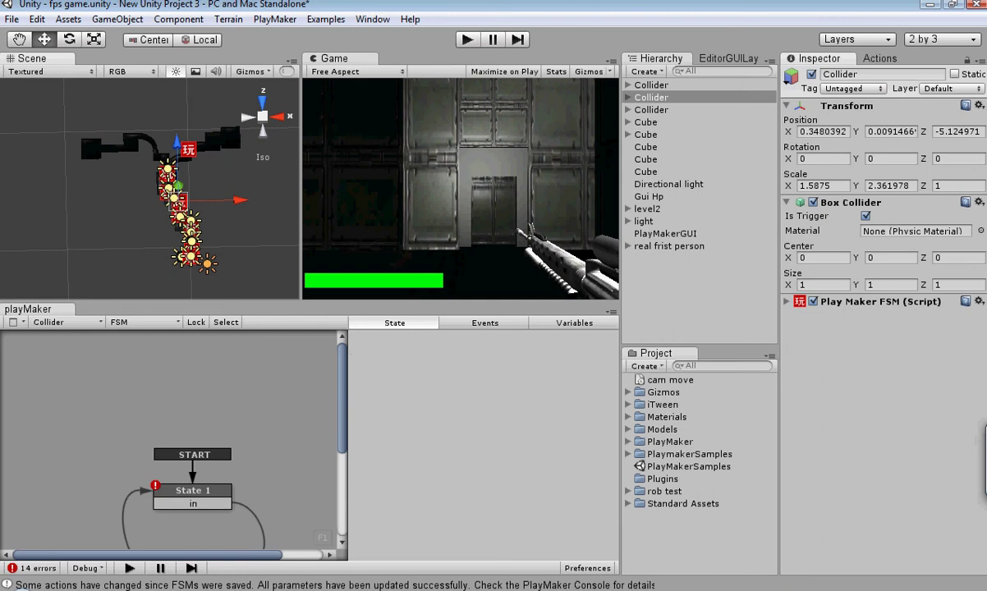
pyautogui.click(508, 589)
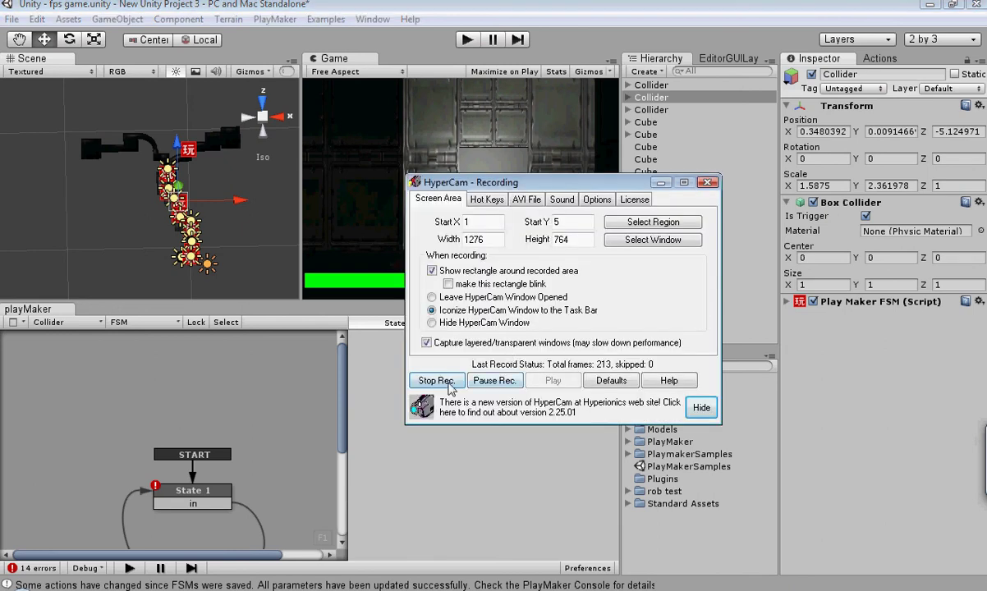